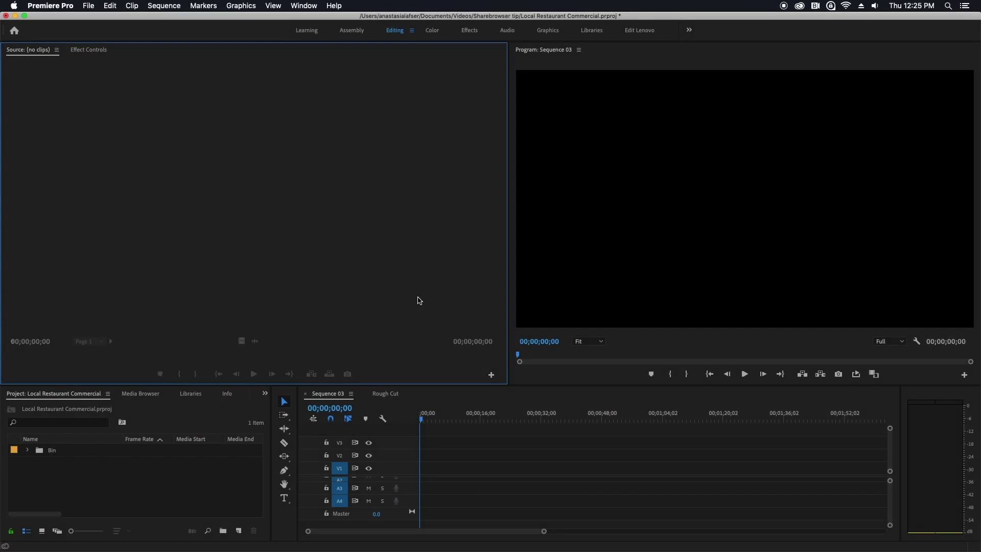
Step: Install the ShareBrowser 5.0.3 add-on from its Adobe Exchange page in Chrome and dismiss the acquired banner
{"action": "key", "text": "super+Tab"}
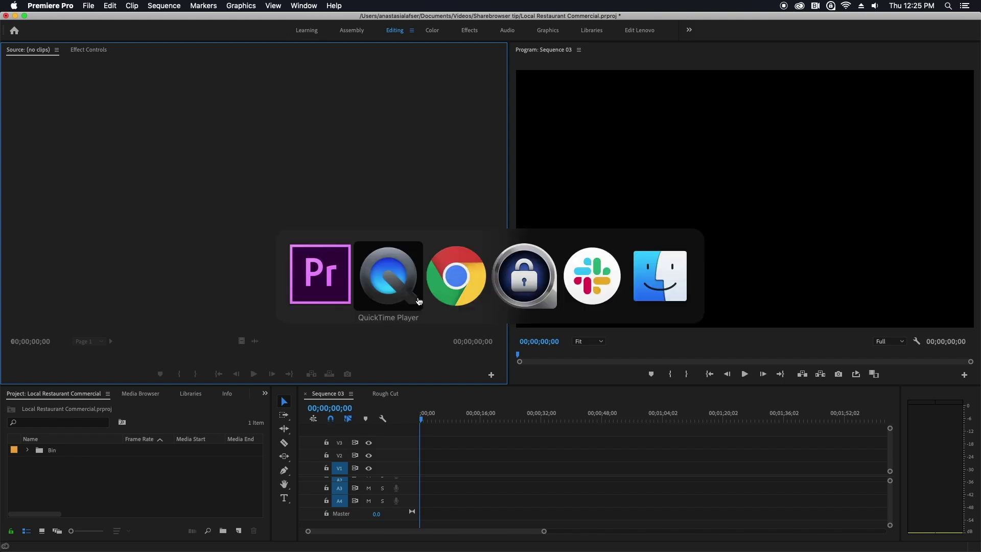
{"action": "key", "text": "super+Tab"}
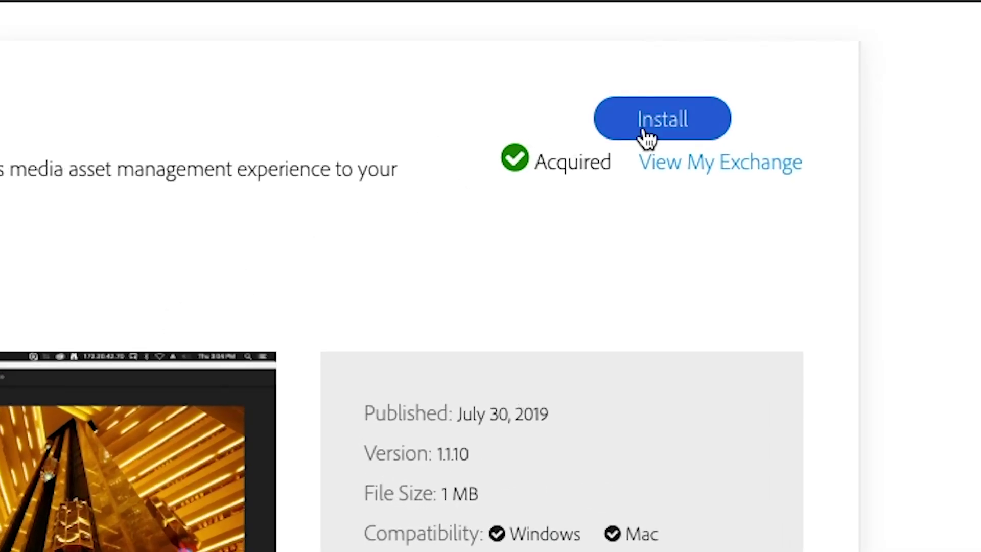
{"action": "left_click", "coordinate": [644, 130]}
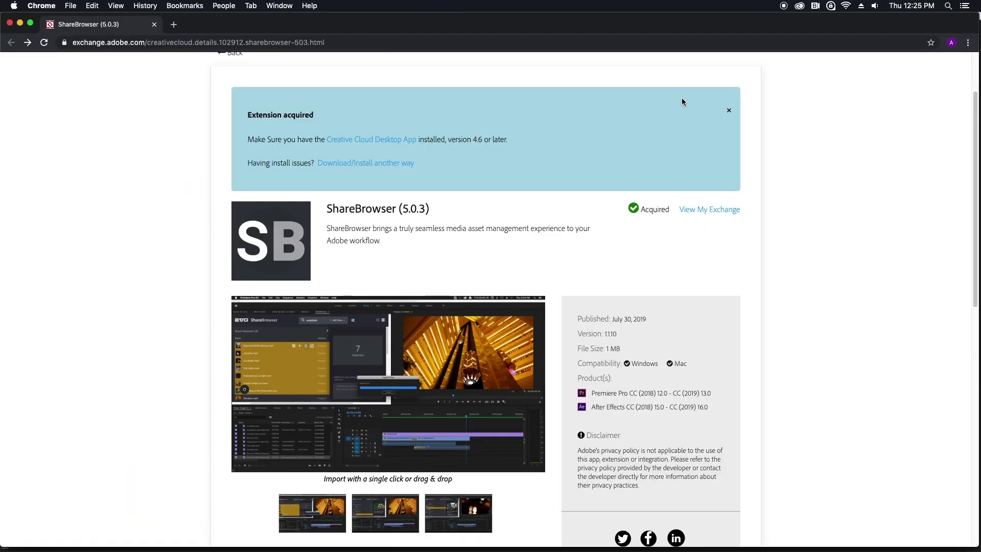
{"action": "left_click", "coordinate": [727, 109]}
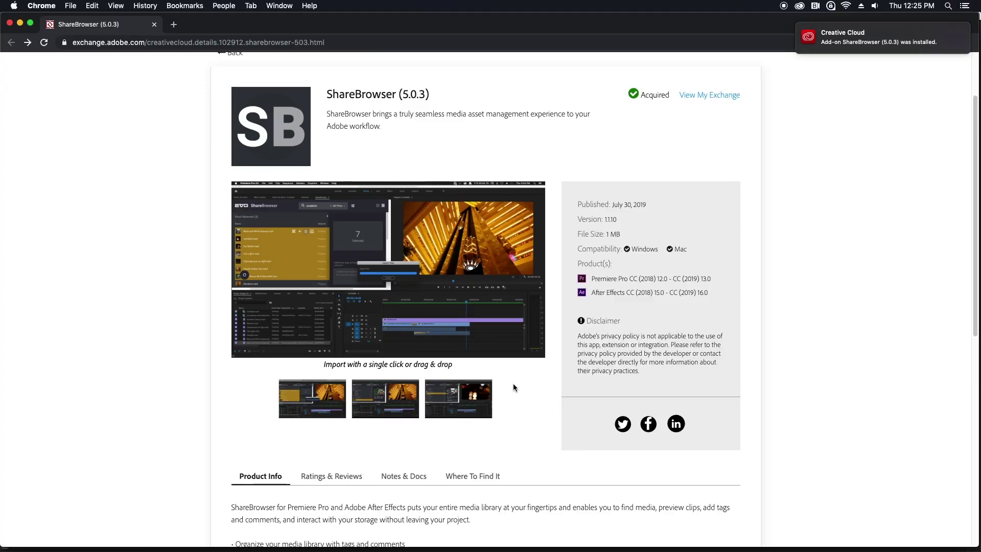
Step: Back in Premiere, open the ShareBrowser (5.0.3) panel via Window > Extensions
{"action": "key", "text": "super+Tab"}
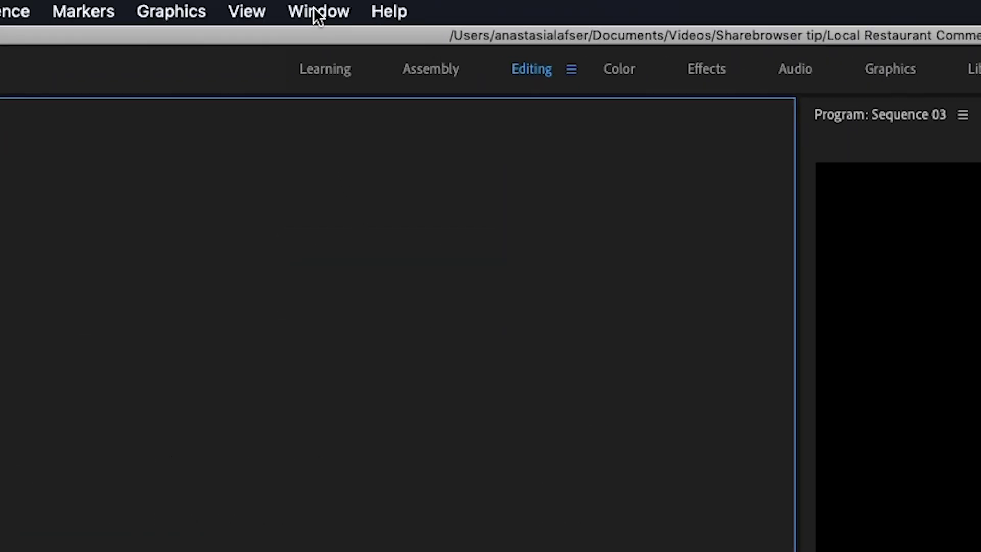
{"action": "left_click", "coordinate": [315, 8]}
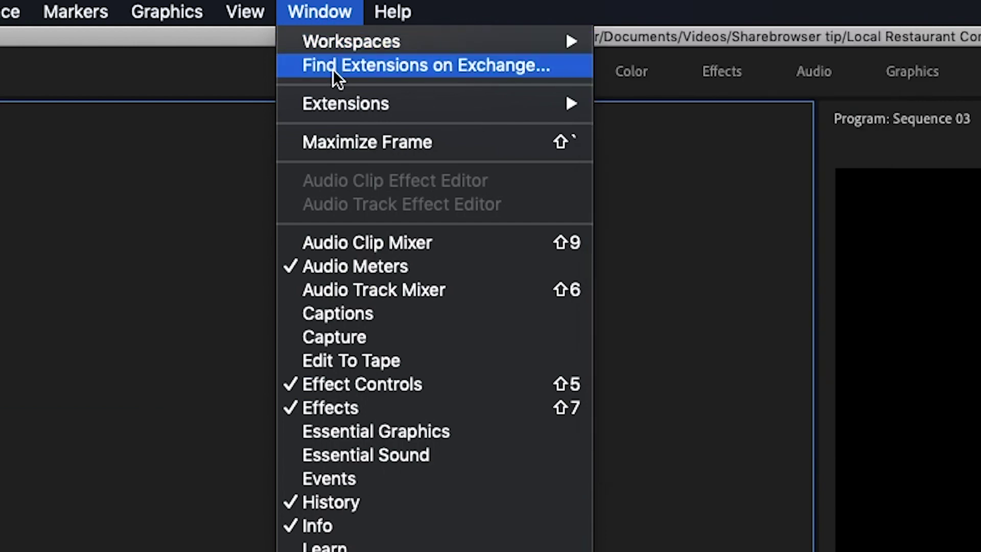
{"action": "mouse_move", "coordinate": [312, 100]}
{"action": "left_click", "coordinate": [679, 152]}
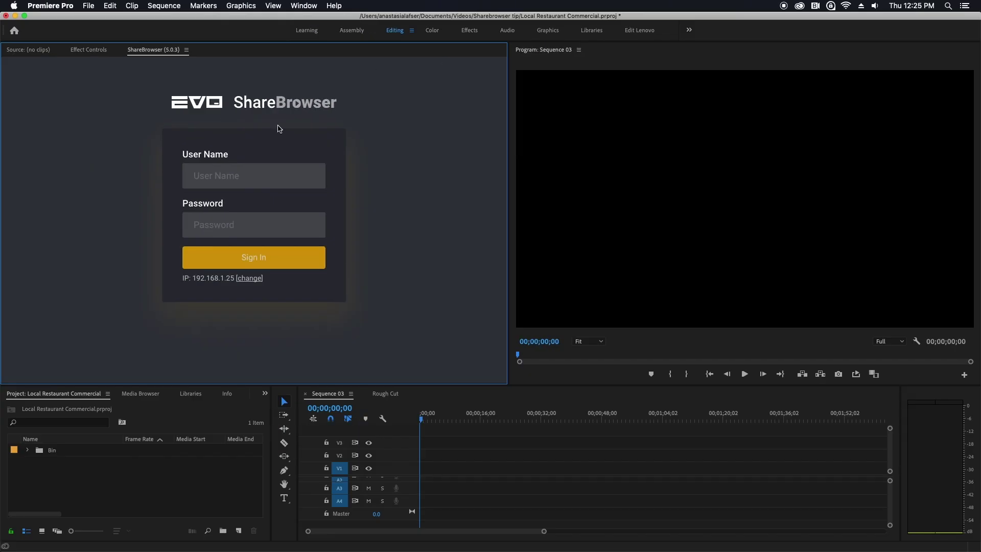
Step: Sign in to ShareBrowser with the account user name and password
{"action": "left_click", "coordinate": [263, 178]}
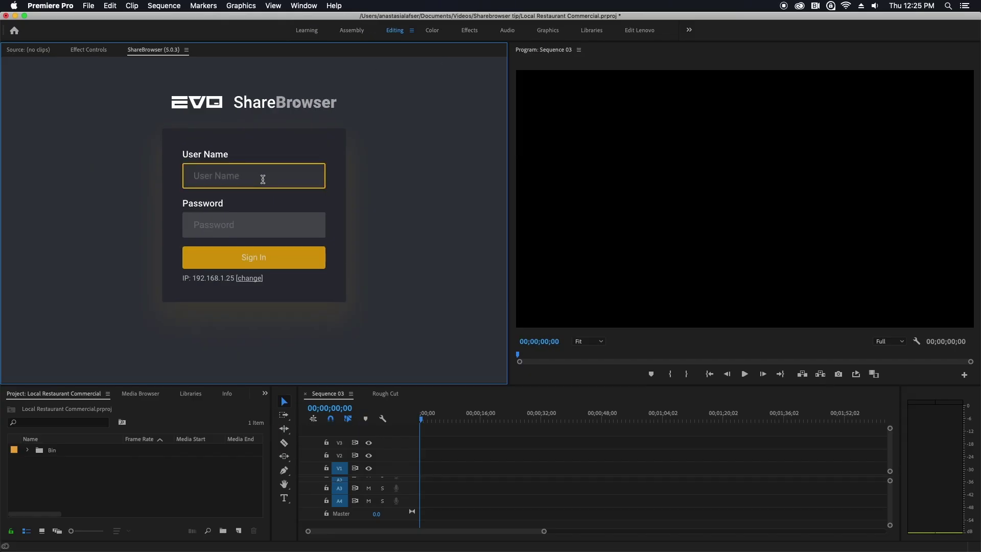
{"action": "type", "text": "user2"}
{"action": "key", "text": "Tab"}
{"action": "type", "text": "u"}
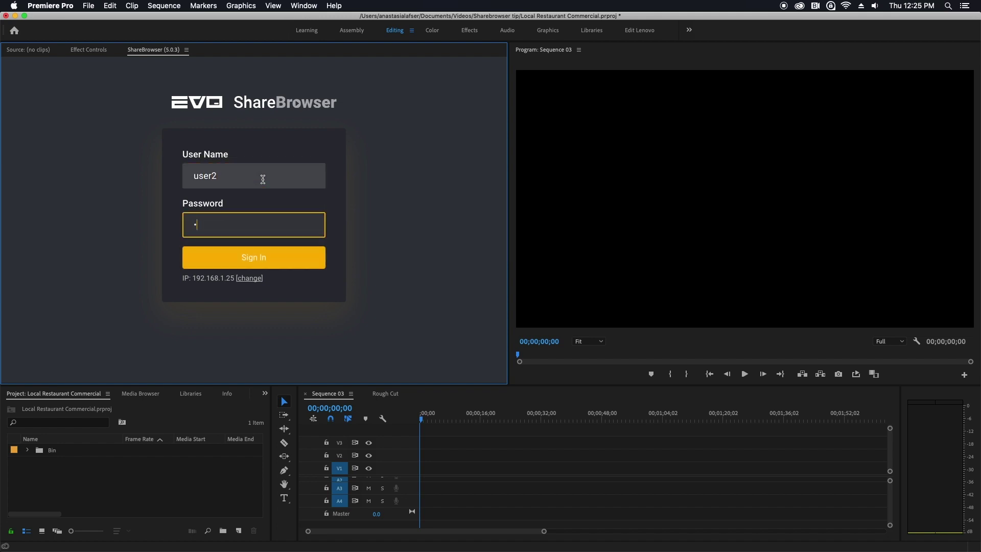
{"action": "key", "text": "Return"}
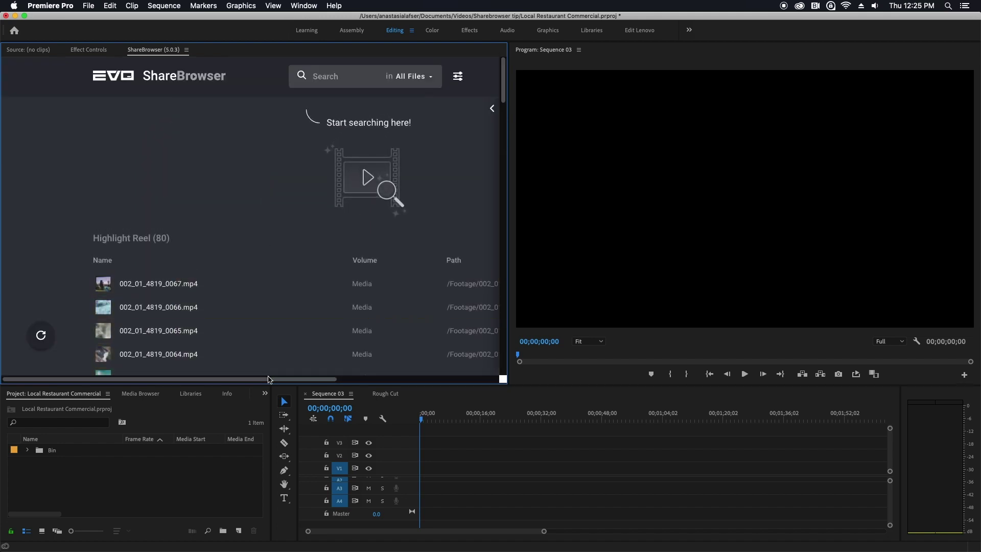
Step: Limit the ShareBrowser scope to the Restaurant Video bin
{"action": "left_click_drag", "start_coordinate": [269, 379], "coordinate": [327, 380]}
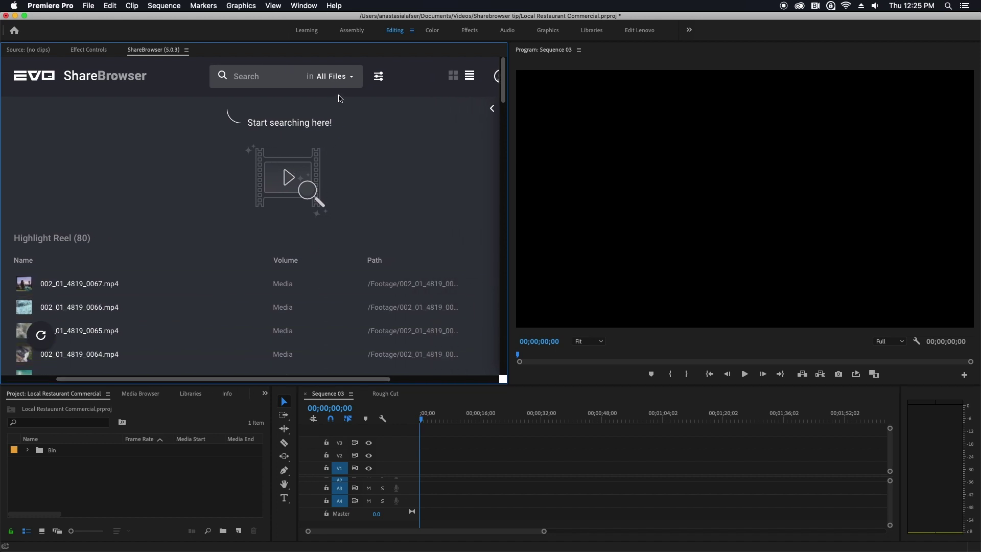
{"action": "left_click", "coordinate": [347, 82]}
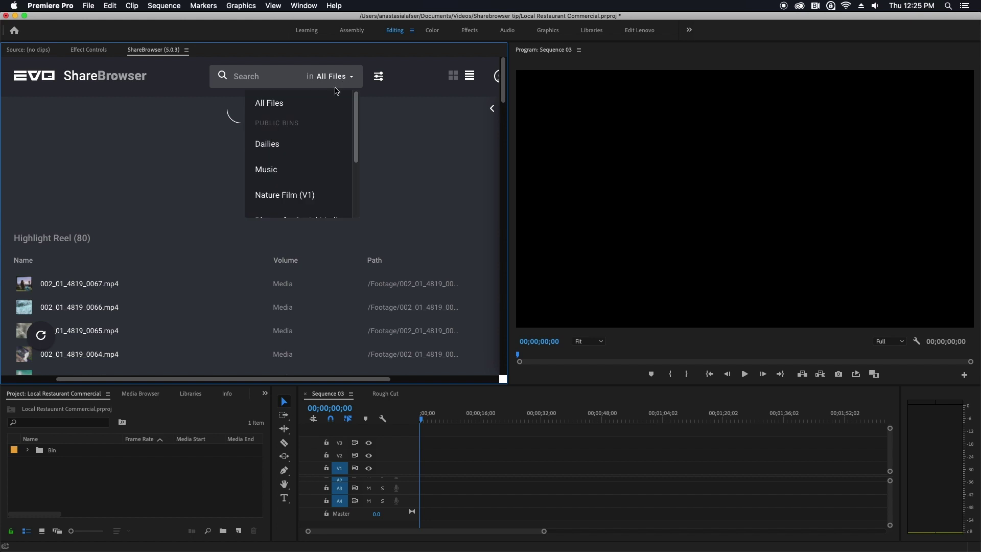
{"action": "scroll", "coordinate": [328, 141], "scroll_direction": "down", "scroll_amount": 2}
{"action": "scroll", "coordinate": [328, 142], "scroll_direction": "down", "scroll_amount": 2}
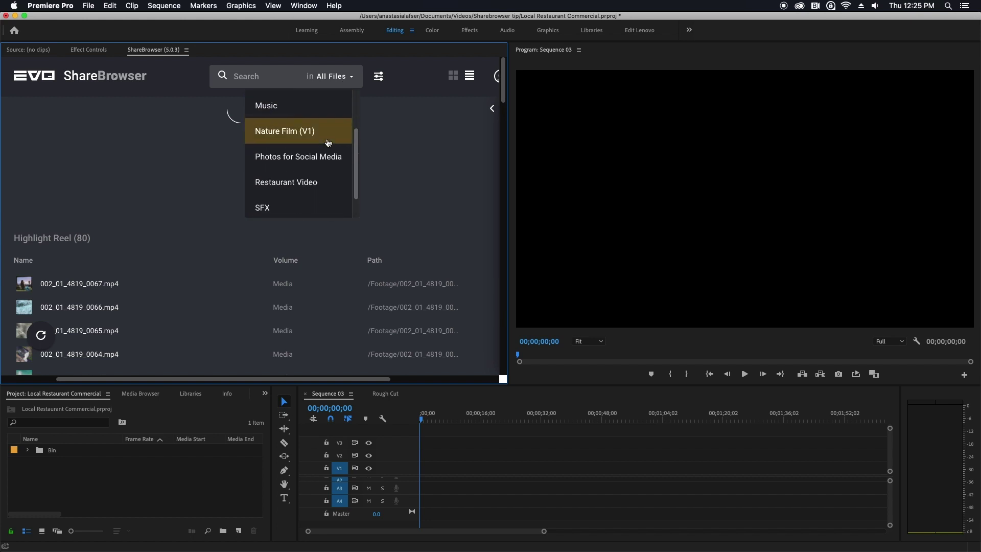
{"action": "left_click", "coordinate": [320, 182]}
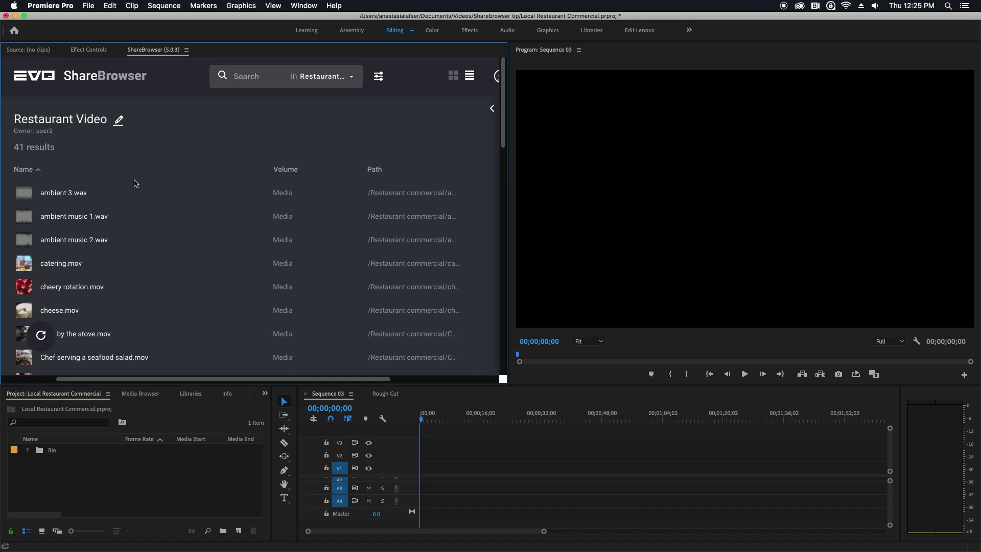
Step: Select the files from ambient 3.wav down to the meat clip and import them into the project
{"action": "left_click", "coordinate": [100, 192]}
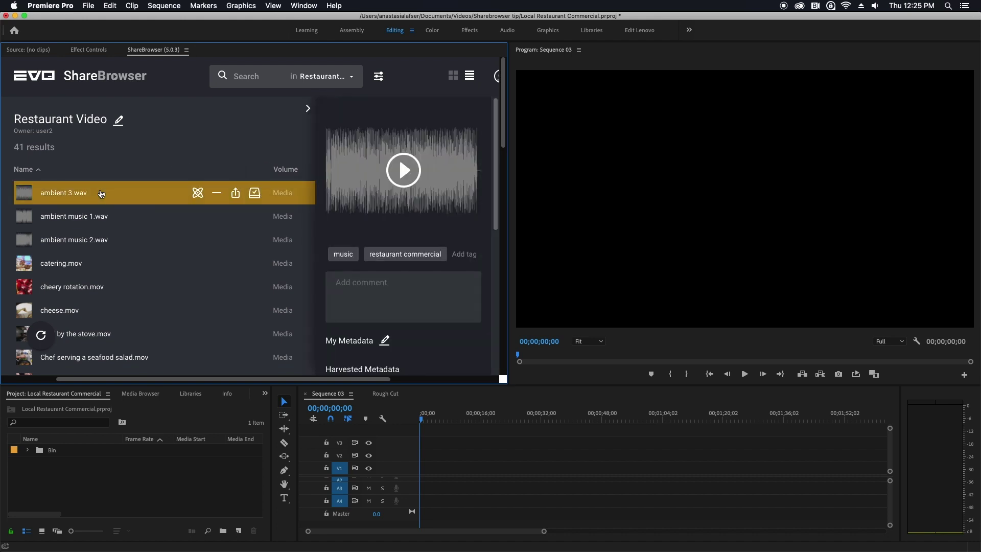
{"action": "left_click", "coordinate": [310, 113]}
{"action": "scroll", "coordinate": [125, 196], "scroll_direction": "down", "scroll_amount": 1}
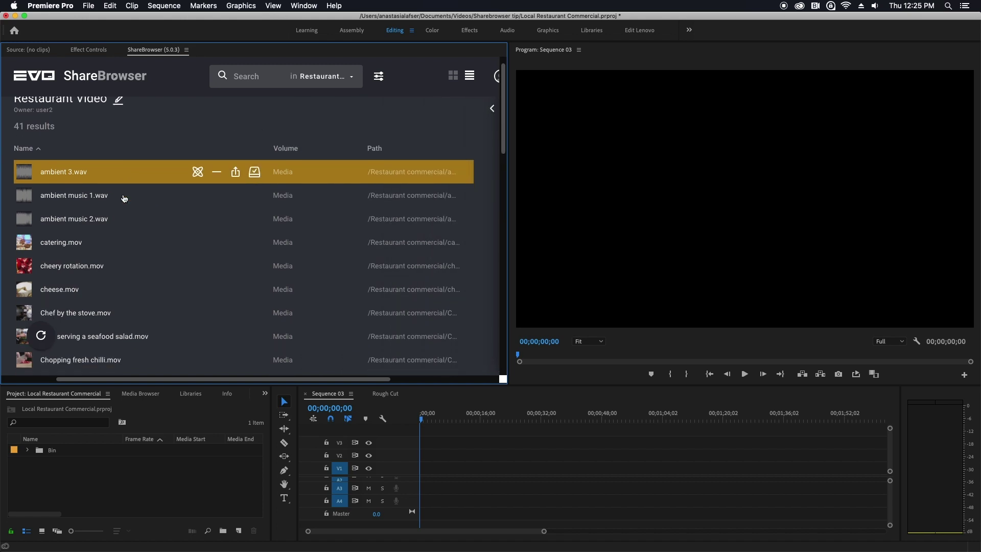
{"action": "scroll", "coordinate": [125, 198], "scroll_direction": "down", "scroll_amount": 7}
{"action": "scroll", "coordinate": [125, 198], "scroll_direction": "down", "scroll_amount": 5}
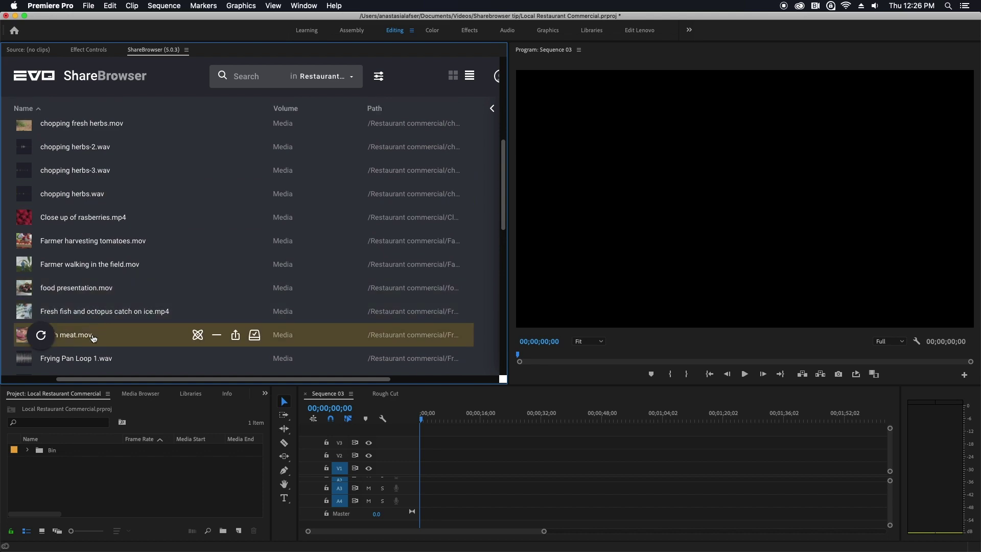
{"action": "left_click", "coordinate": [93, 338], "text": "shift"}
{"action": "left_click", "coordinate": [236, 335]}
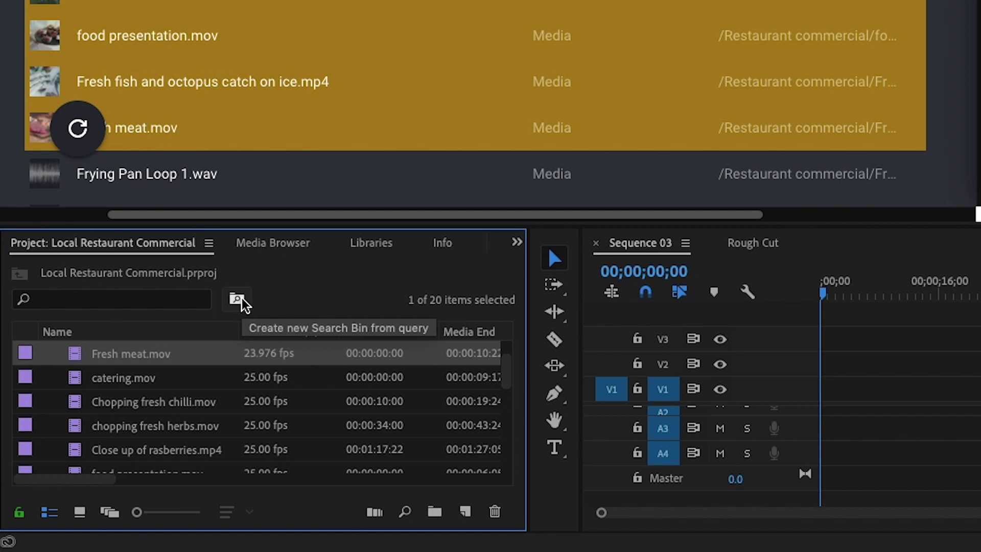
Step: Create a Description search bin for 'chefs'
{"action": "left_click", "coordinate": [238, 300]}
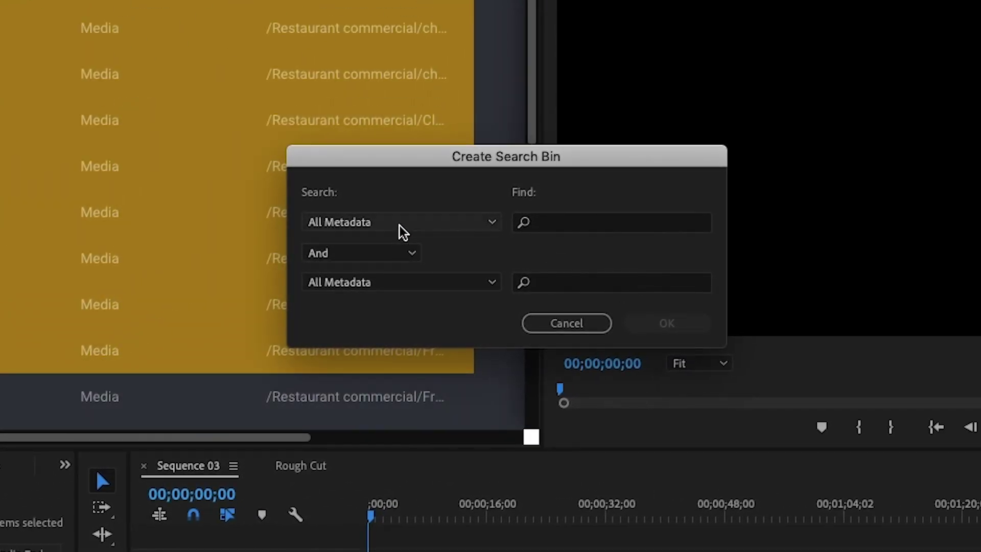
{"action": "left_click", "coordinate": [403, 228]}
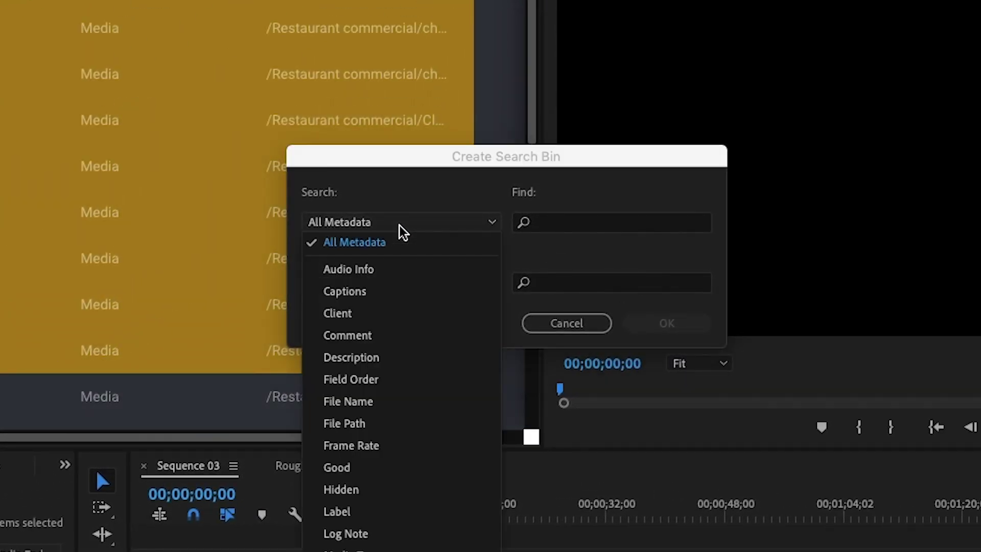
{"action": "left_click", "coordinate": [396, 357]}
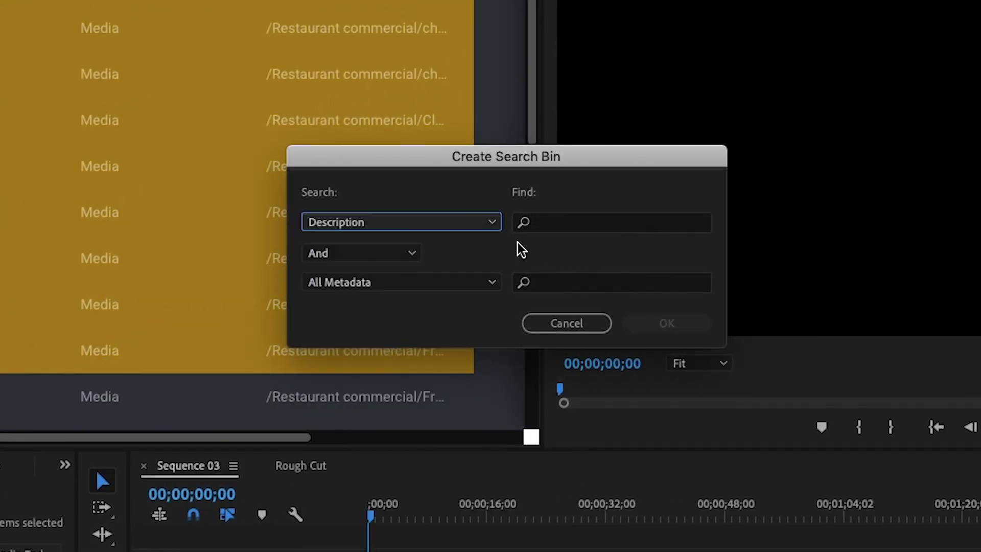
{"action": "left_click", "coordinate": [561, 229]}
{"action": "type", "text": "chefs"}
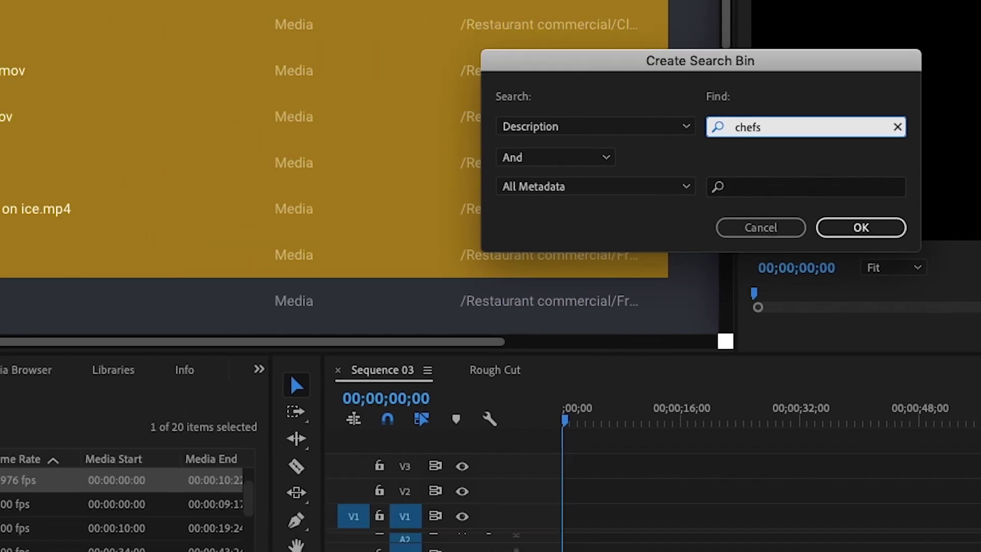
{"action": "key", "text": "Return"}
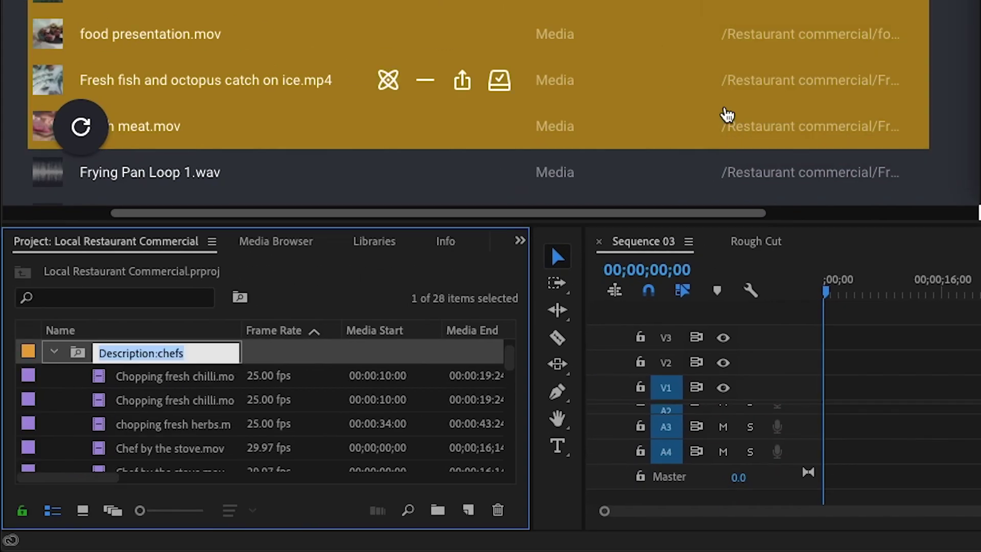
{"action": "left_click", "coordinate": [54, 352]}
Step: Create a Description search bin for 'music' and collapse it
{"action": "left_click", "coordinate": [239, 297]}
{"action": "left_click", "coordinate": [797, 2]}
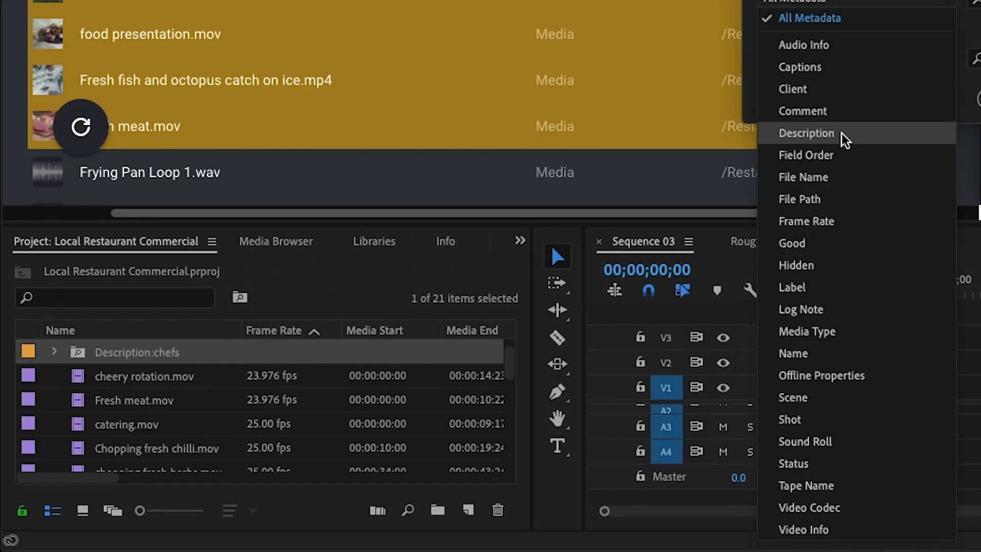
{"action": "left_click", "coordinate": [784, 135]}
{"action": "key", "text": "Return"}
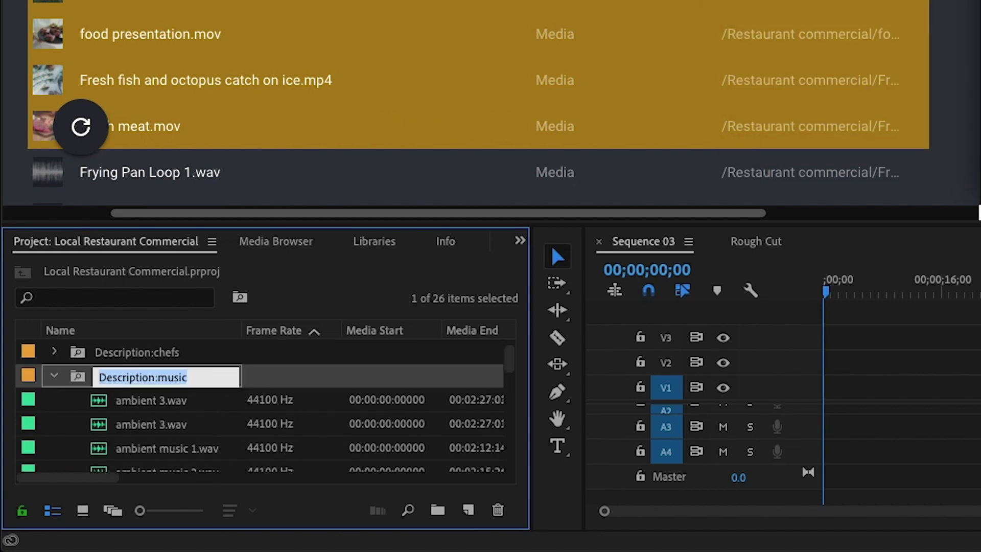
{"action": "left_click", "coordinate": [54, 376]}
Step: Create a Description search bin for 'broll' and collapse it
{"action": "left_click", "coordinate": [240, 298]}
{"action": "left_click", "coordinate": [859, 6]}
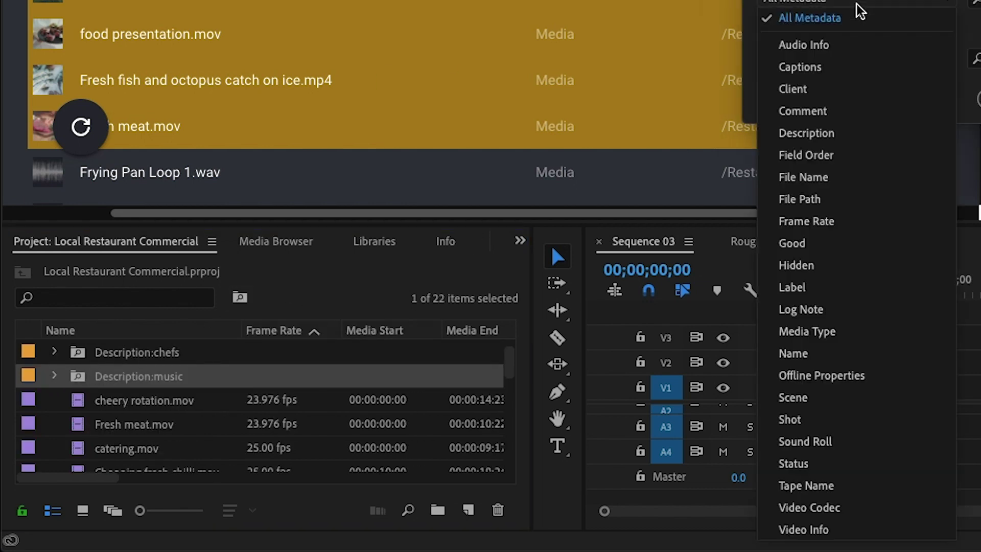
{"action": "left_click", "coordinate": [786, 132]}
{"action": "key", "text": "Return"}
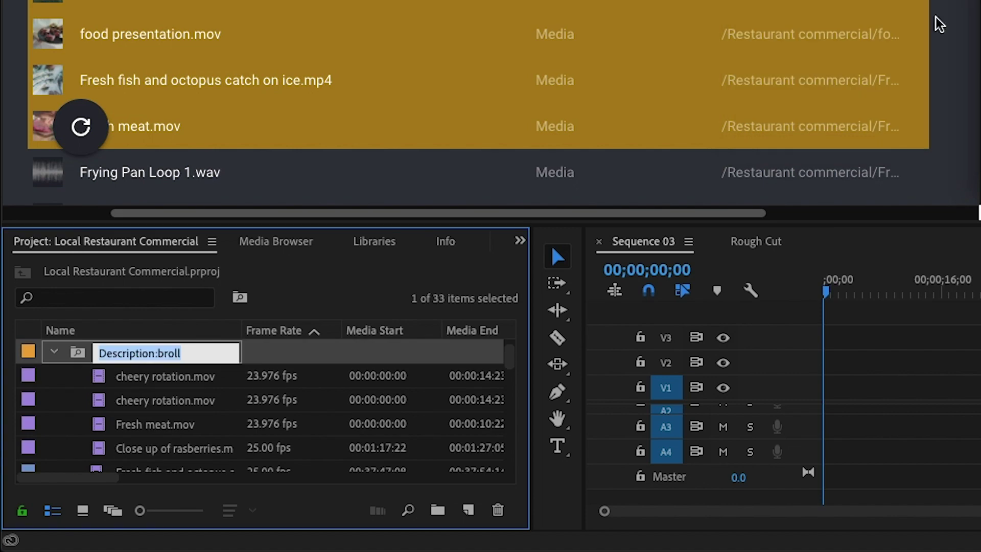
{"action": "left_click", "coordinate": [54, 352]}
Step: Create a Description search bin for 'sound effects'
{"action": "left_click", "coordinate": [240, 299]}
{"action": "left_click", "coordinate": [843, 3]}
{"action": "left_click", "coordinate": [806, 133]}
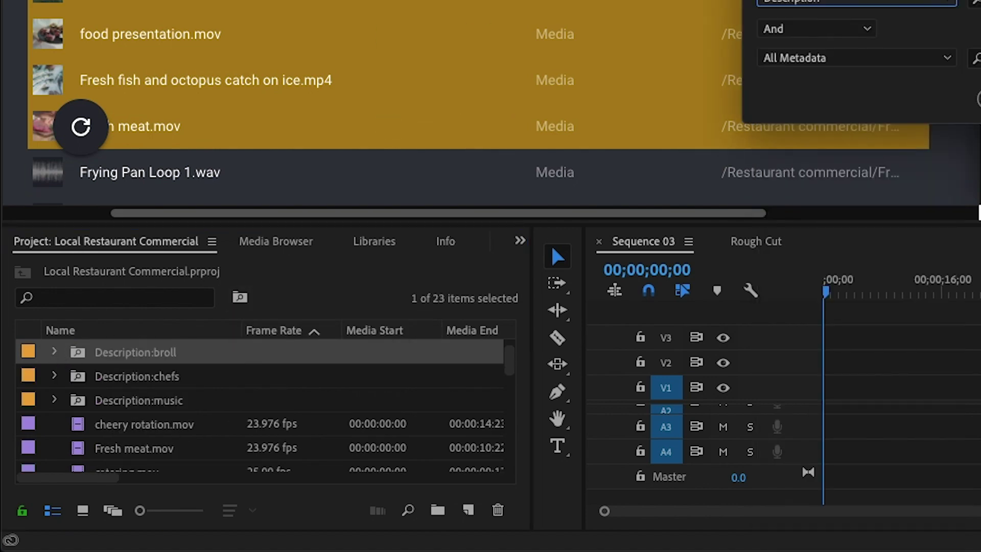
{"action": "key", "text": "Return"}
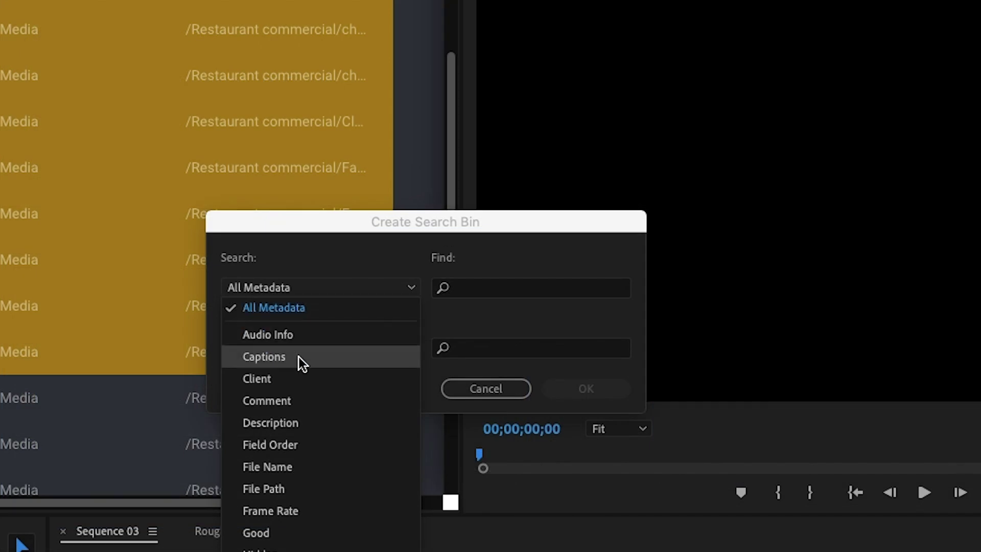
Step: Create a search bin matching Description 'knife' and Log Note 'CU', catching Chopping fresh chilli.mov
{"action": "left_click", "coordinate": [302, 422]}
{"action": "left_click", "coordinate": [544, 291]}
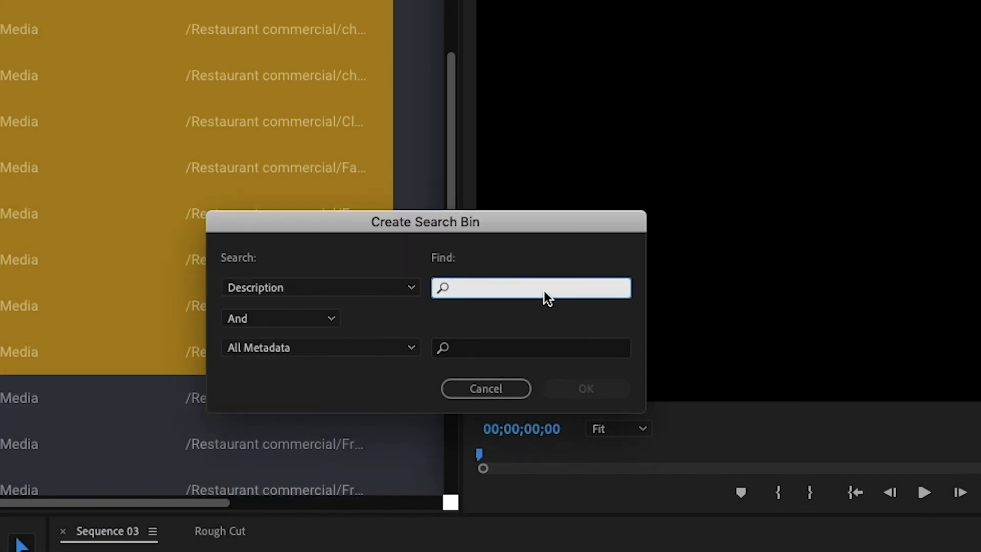
{"action": "type", "text": "knife"}
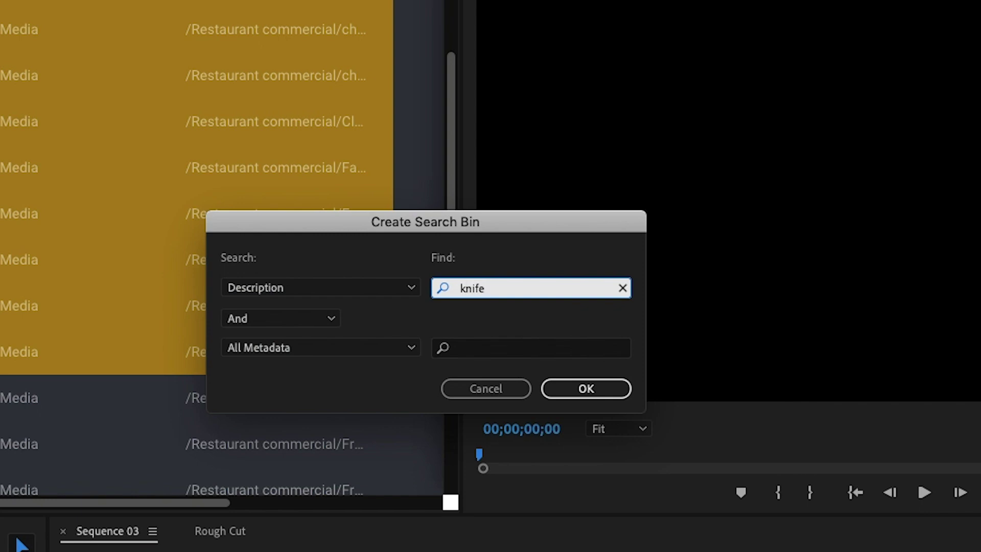
{"action": "left_click", "coordinate": [322, 345]}
{"action": "left_click", "coordinate": [315, 108]}
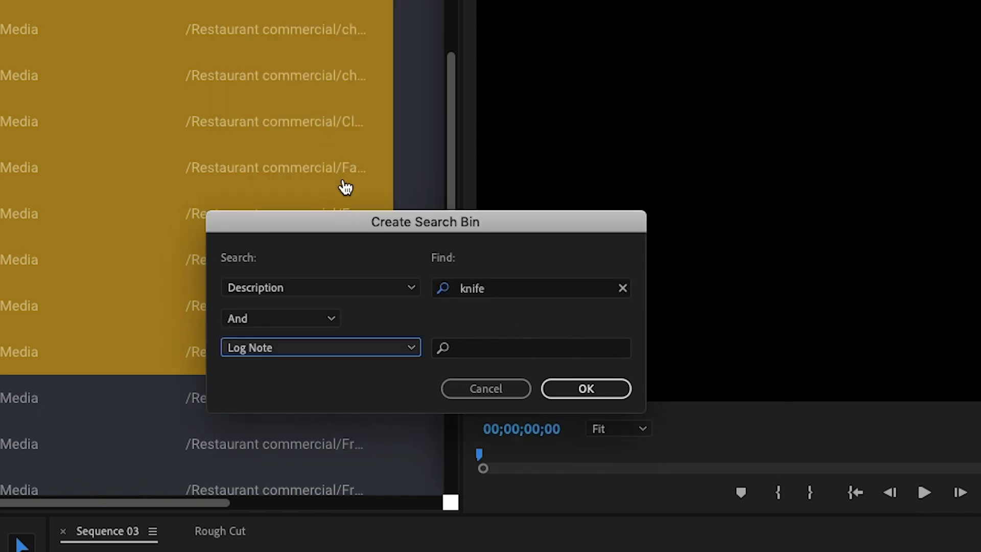
{"action": "left_click", "coordinate": [482, 348]}
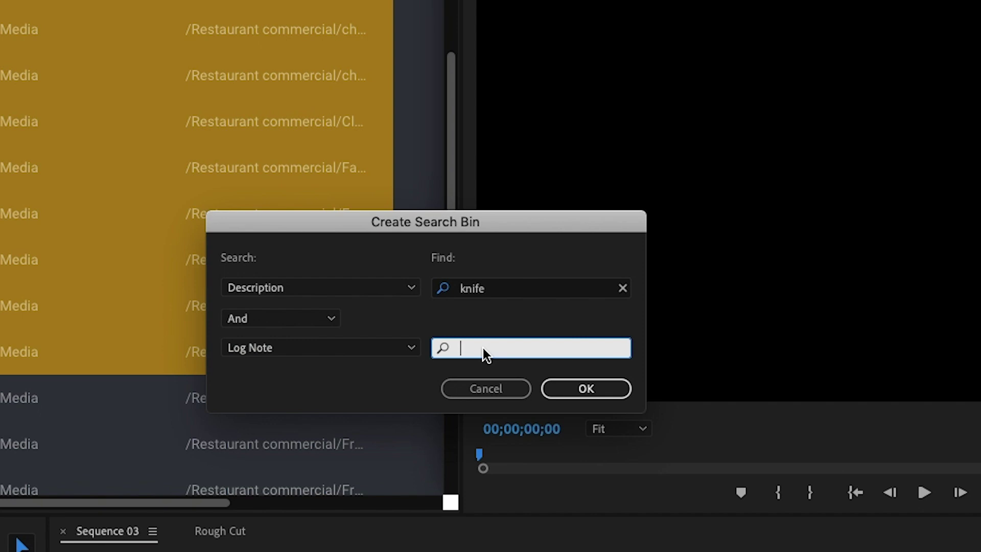
{"action": "type", "text": "CU"}
{"action": "key", "text": "Return"}
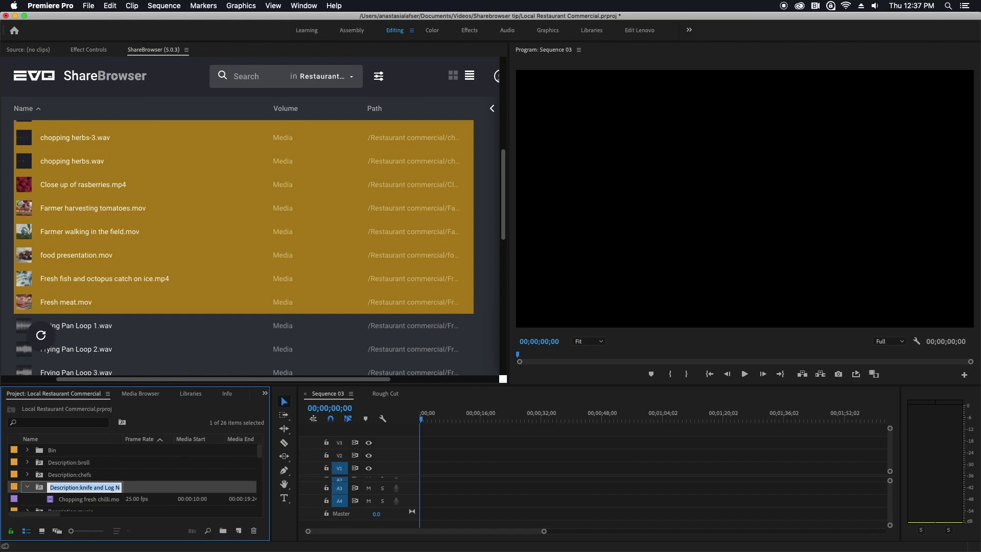
Step: Collapse the search bins and import the selected ShareBrowser files, bringing the project to 69 items
{"action": "left_click", "coordinate": [29, 488]}
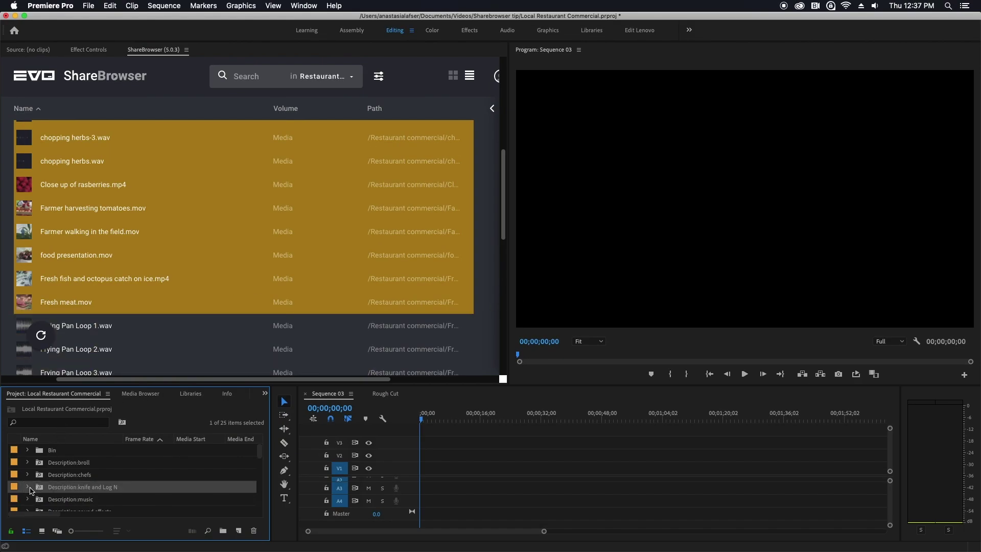
{"action": "left_click", "coordinate": [28, 487]}
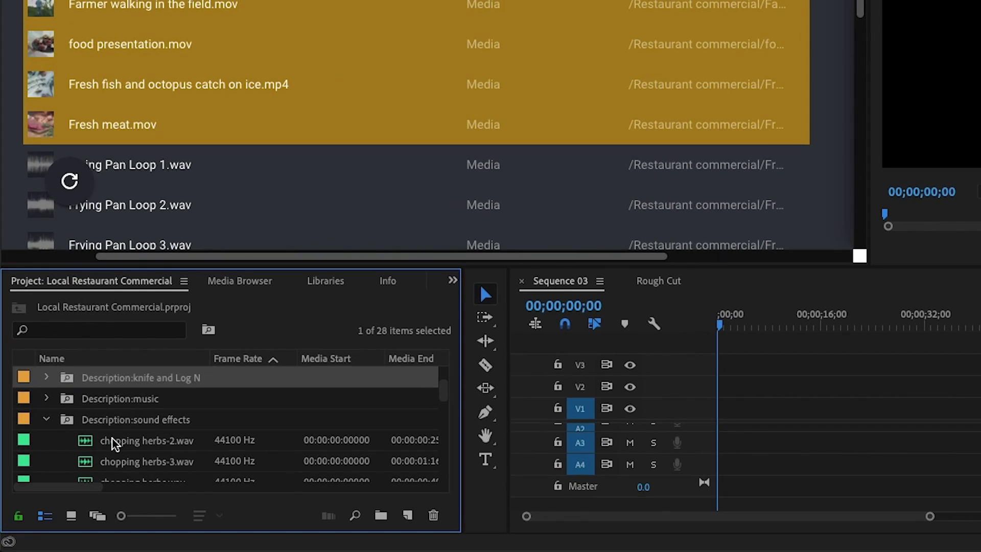
{"action": "scroll", "coordinate": [66, 488], "scroll_direction": "down", "scroll_amount": 1}
{"action": "left_click", "coordinate": [46, 377]}
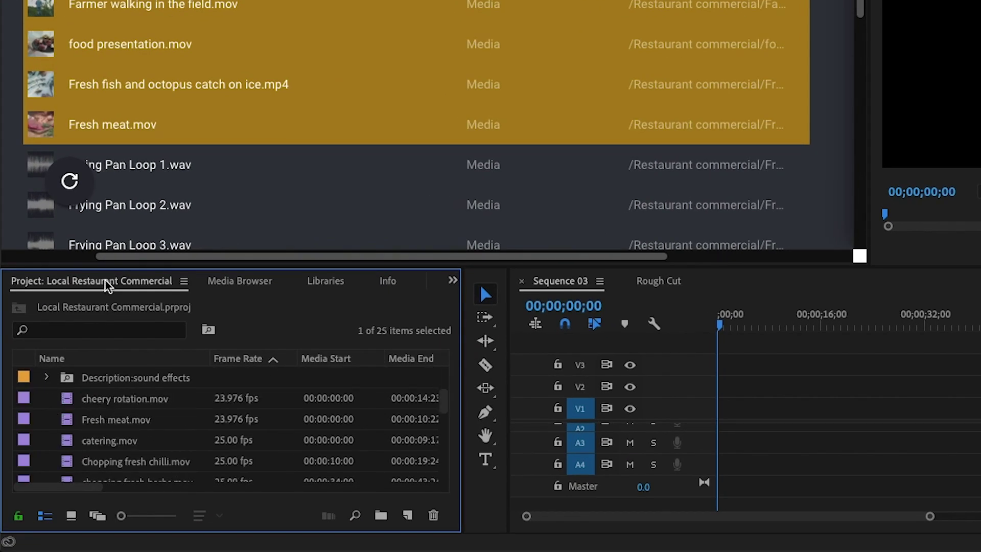
{"action": "mouse_move", "coordinate": [185, 175]}
{"action": "left_click", "coordinate": [403, 230]}
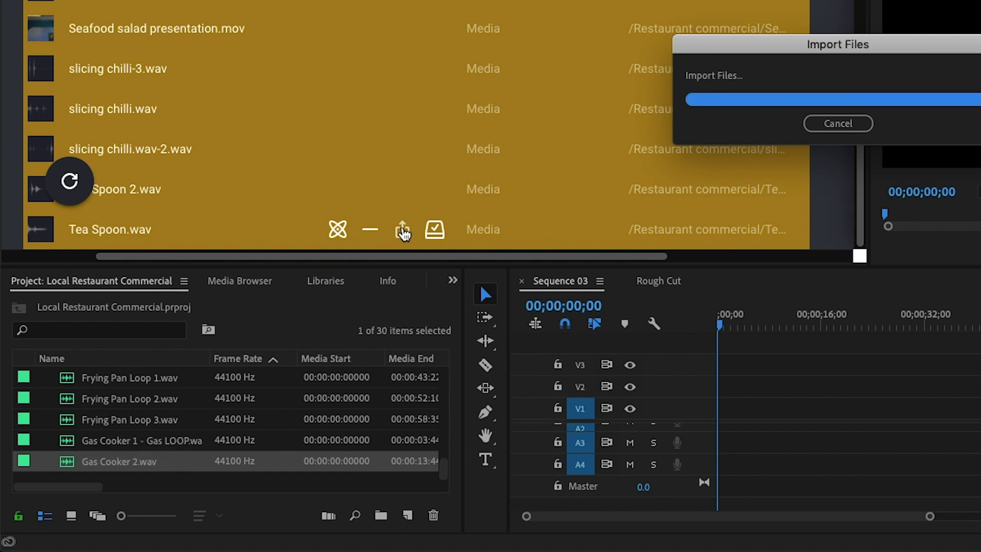
Step: Show the Rough Cut sequence in the timeline
{"action": "scroll", "coordinate": [101, 440], "scroll_direction": "down", "scroll_amount": 5}
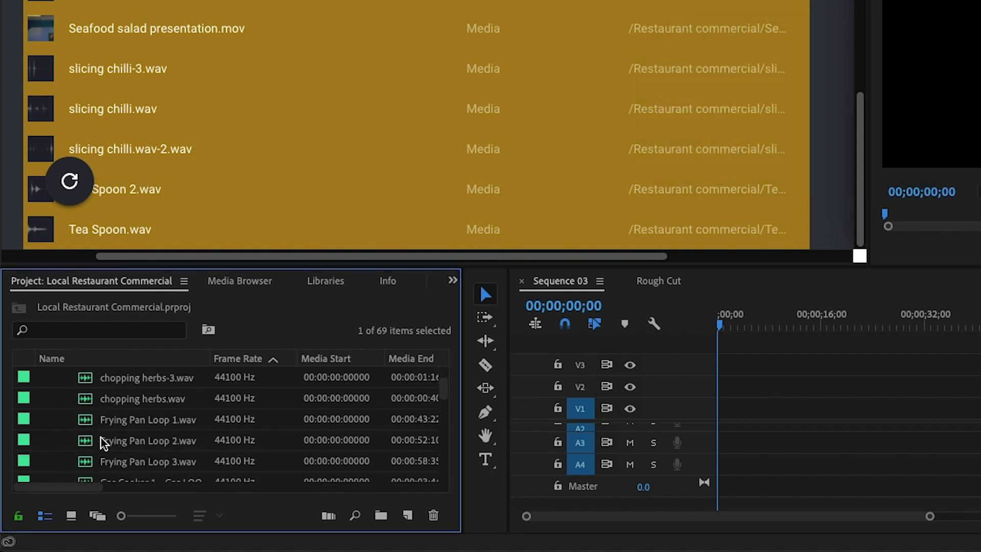
{"action": "scroll", "coordinate": [100, 437], "scroll_direction": "down", "scroll_amount": 5}
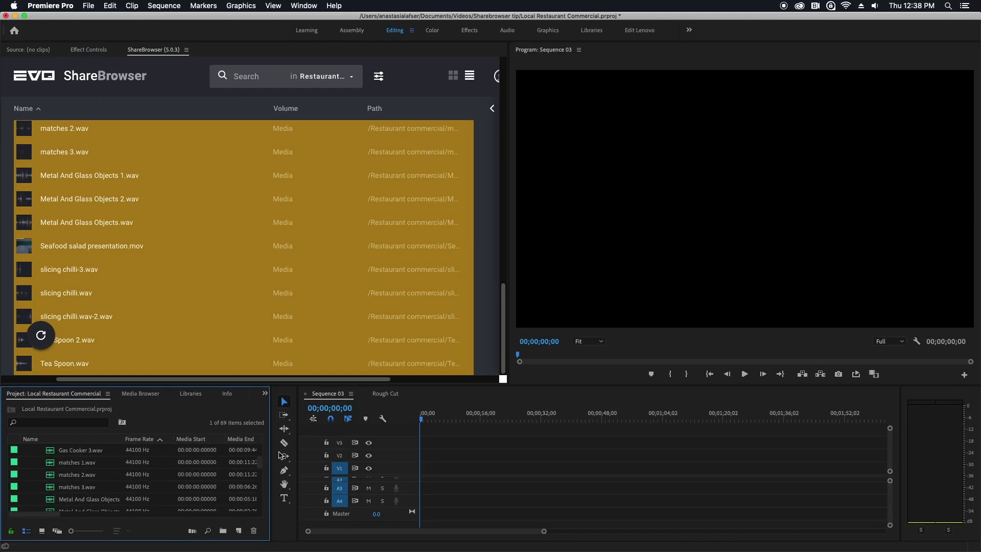
{"action": "left_click", "coordinate": [383, 395]}
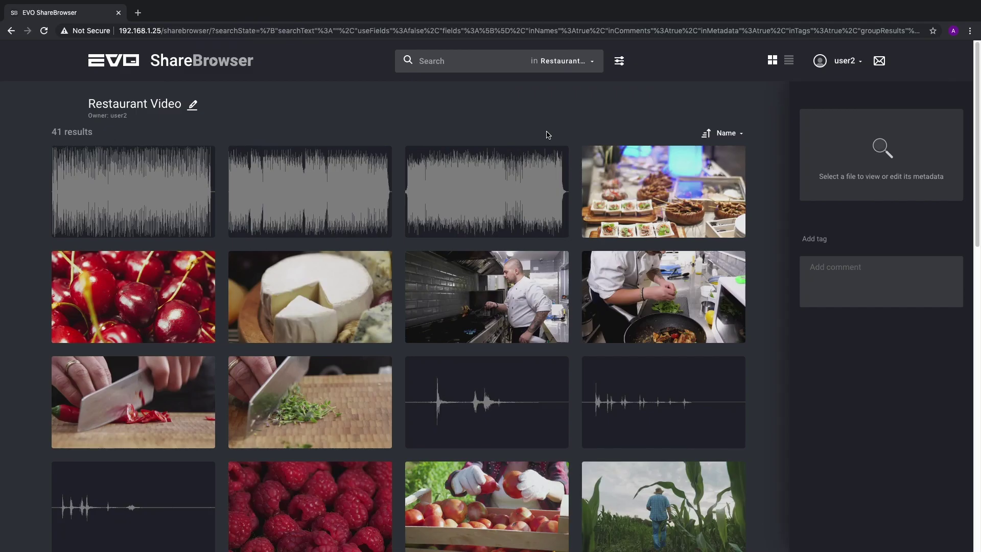
Step: Preview cheese.mov and tag it with 'brie'
{"action": "left_click", "coordinate": [309, 291]}
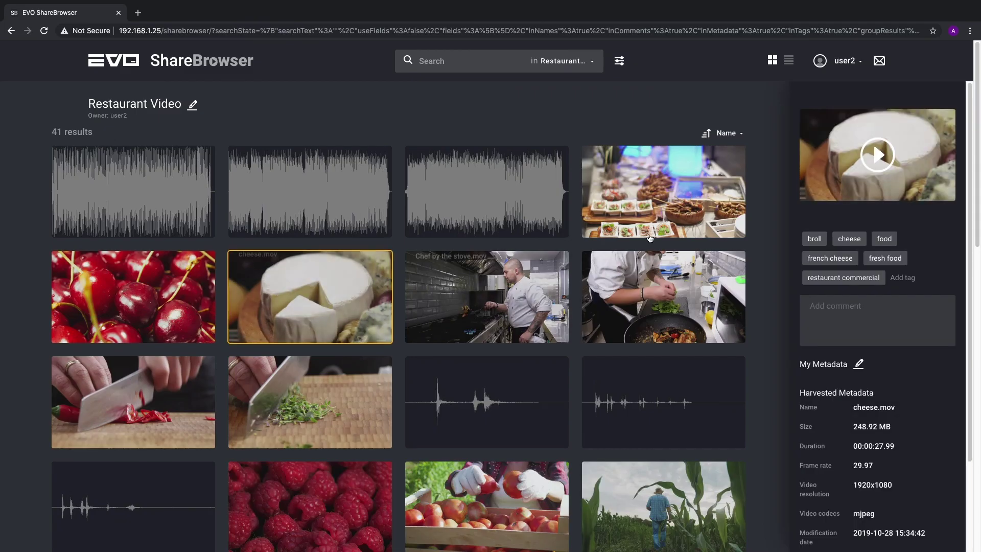
{"action": "left_click", "coordinate": [868, 155]}
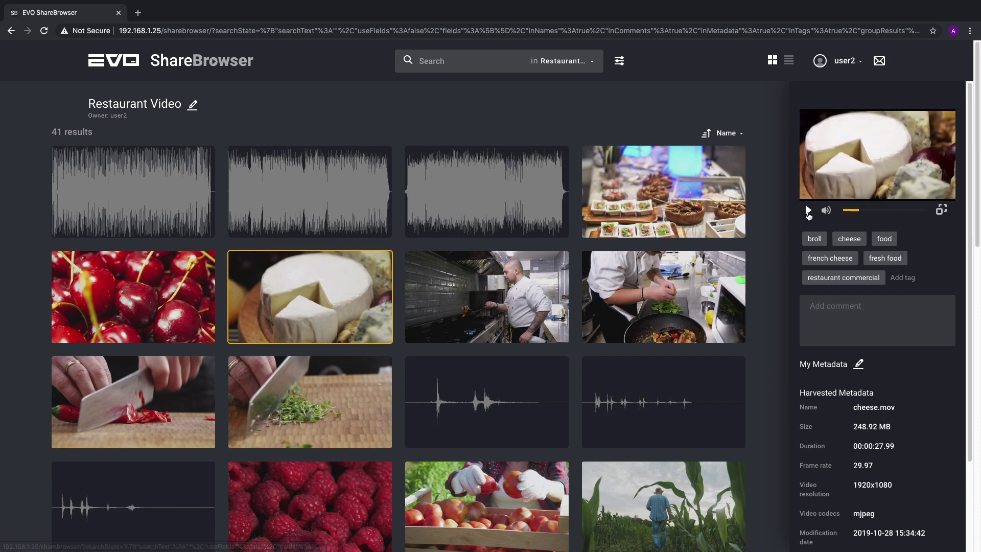
{"action": "left_click", "coordinate": [906, 279]}
{"action": "type", "text": "brie"}
{"action": "key", "text": "Return"}
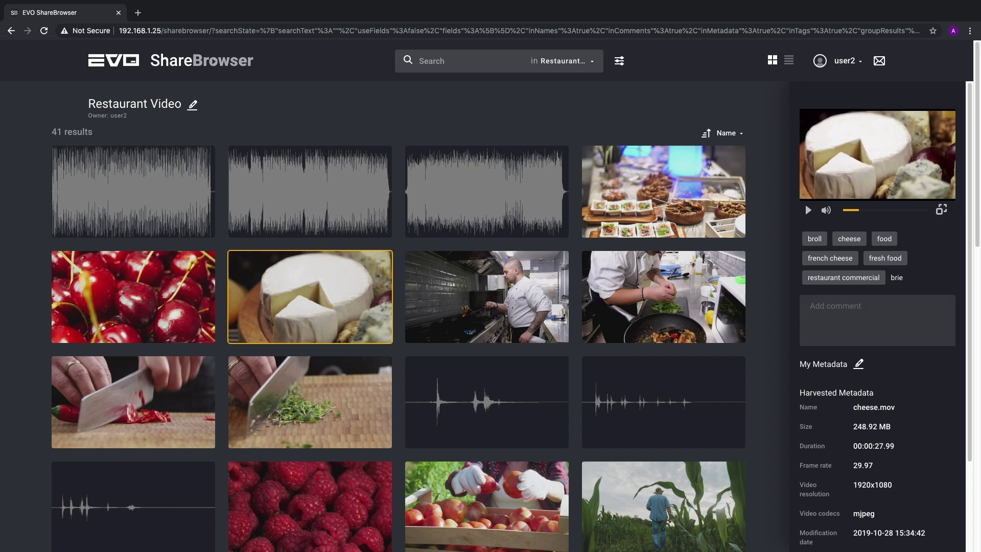
Step: Add the comment 'CU of cheese plate' to cheese.mov
{"action": "left_click", "coordinate": [820, 303]}
{"action": "type", "text": "C"}
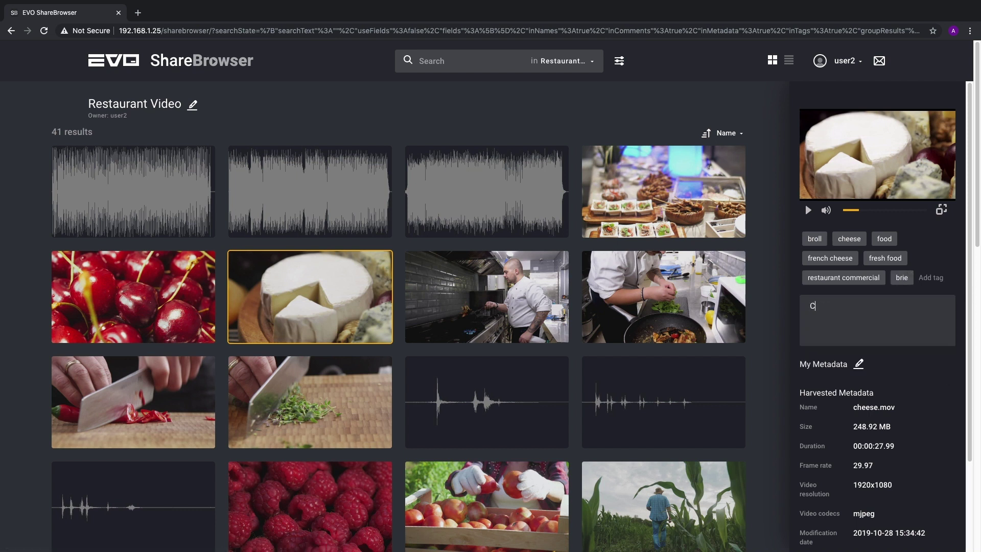
{"action": "type", "text": "U of cheese plate"}
{"action": "left_click", "coordinate": [460, 286]}
Step: Preview Chef by the stove.mov and comment 'MS of chef in the kitchen'
{"action": "left_click", "coordinate": [877, 153]}
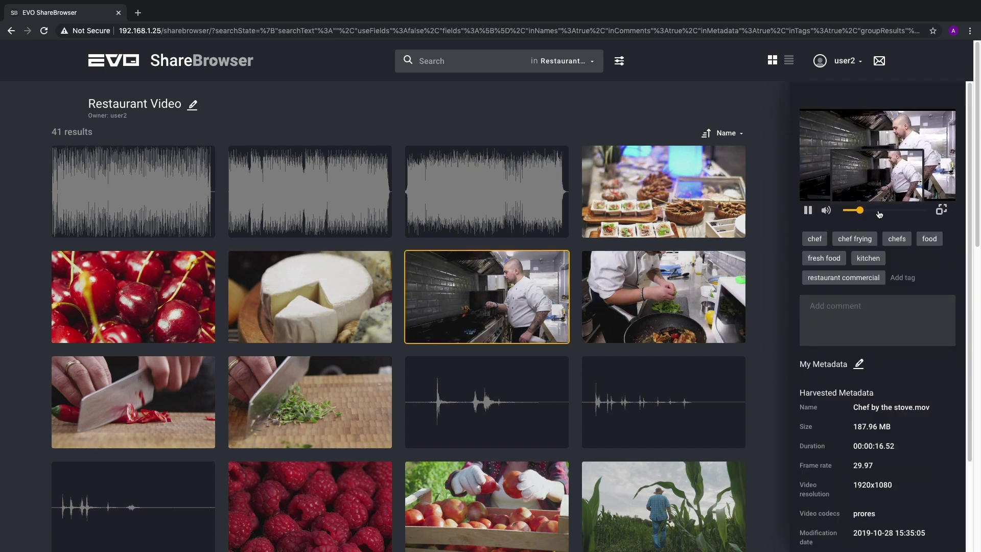
{"action": "left_click", "coordinate": [825, 311]}
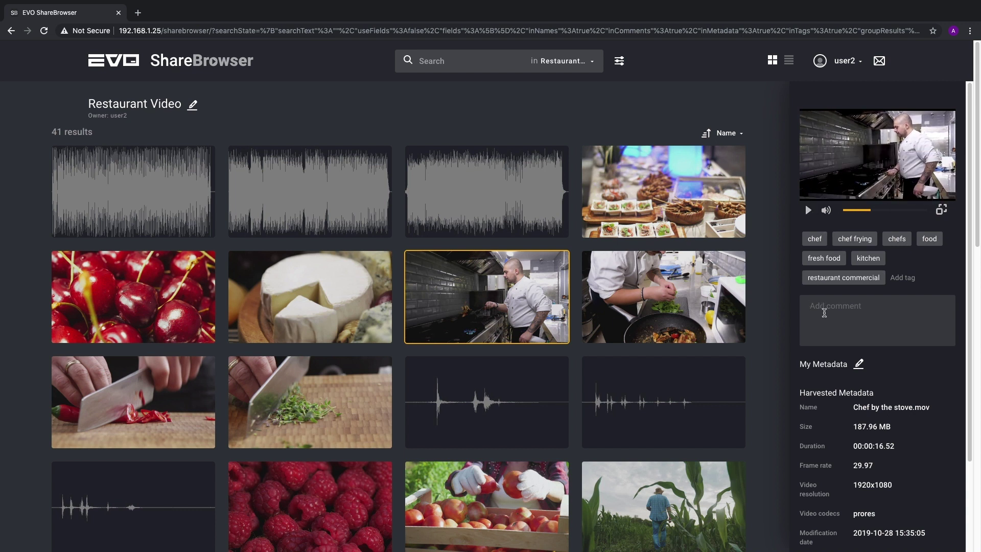
{"action": "type", "text": "MS of chef in the kitchen"}
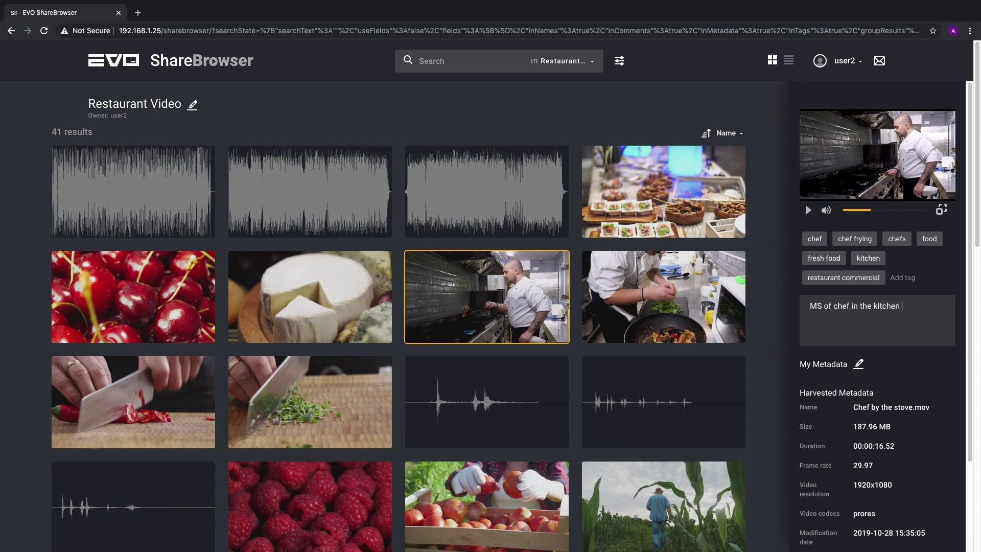